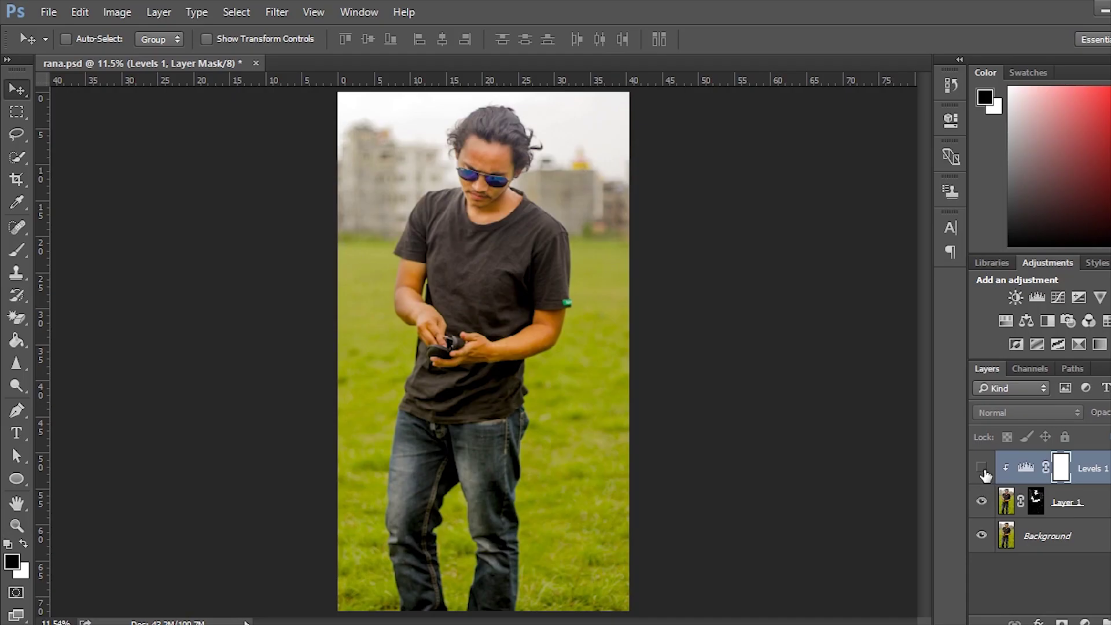
# Toggle the Levels 1 adjustment off and on to compare, leaving it visible.
pyautogui.click(982, 469)
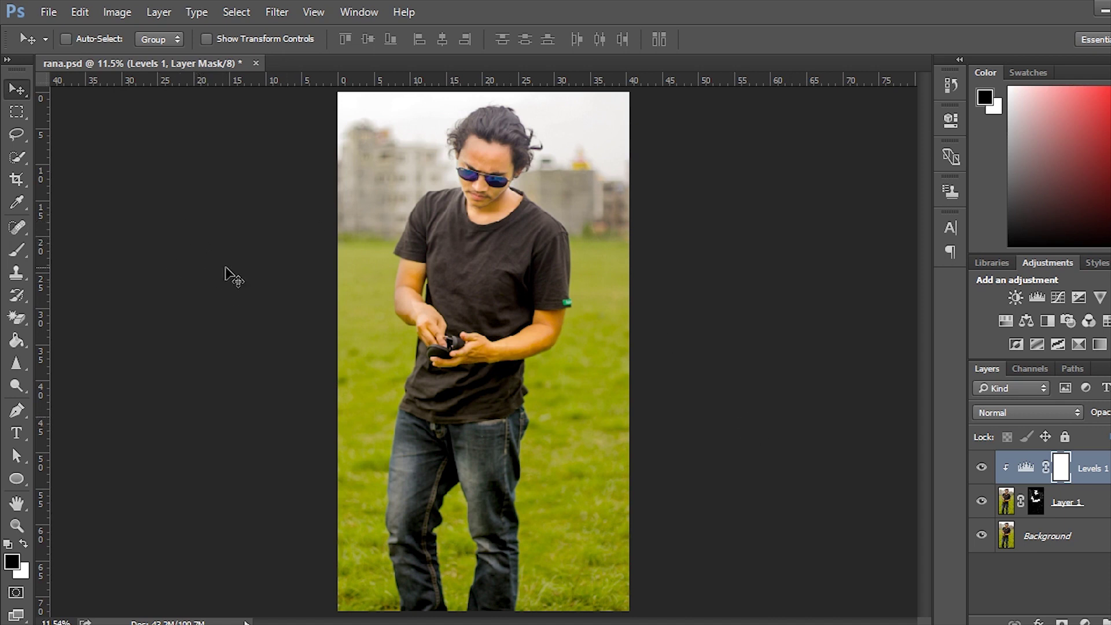
pyautogui.click(982, 470)
pyautogui.click(982, 470)
pyautogui.click(983, 470)
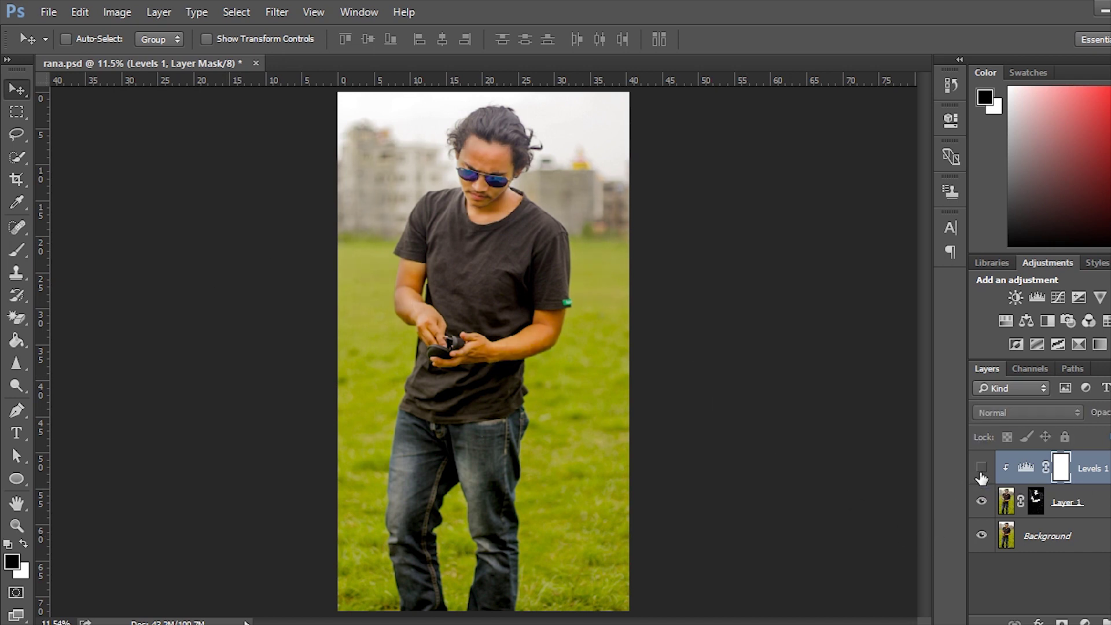
pyautogui.click(982, 470)
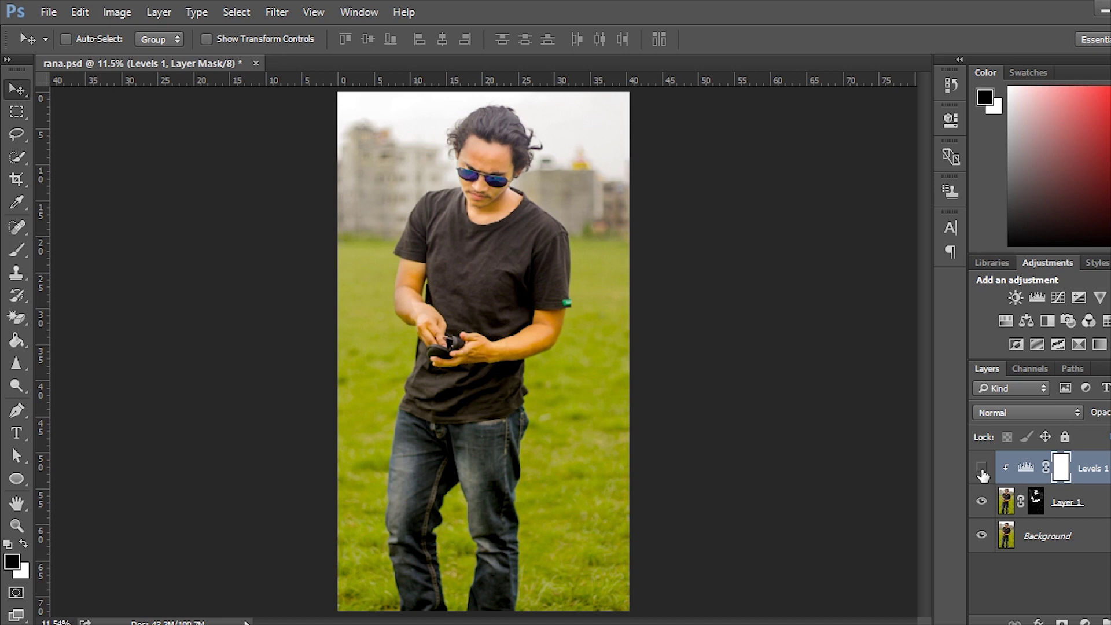
pyautogui.click(982, 472)
pyautogui.click(982, 472)
pyautogui.click(47, 12)
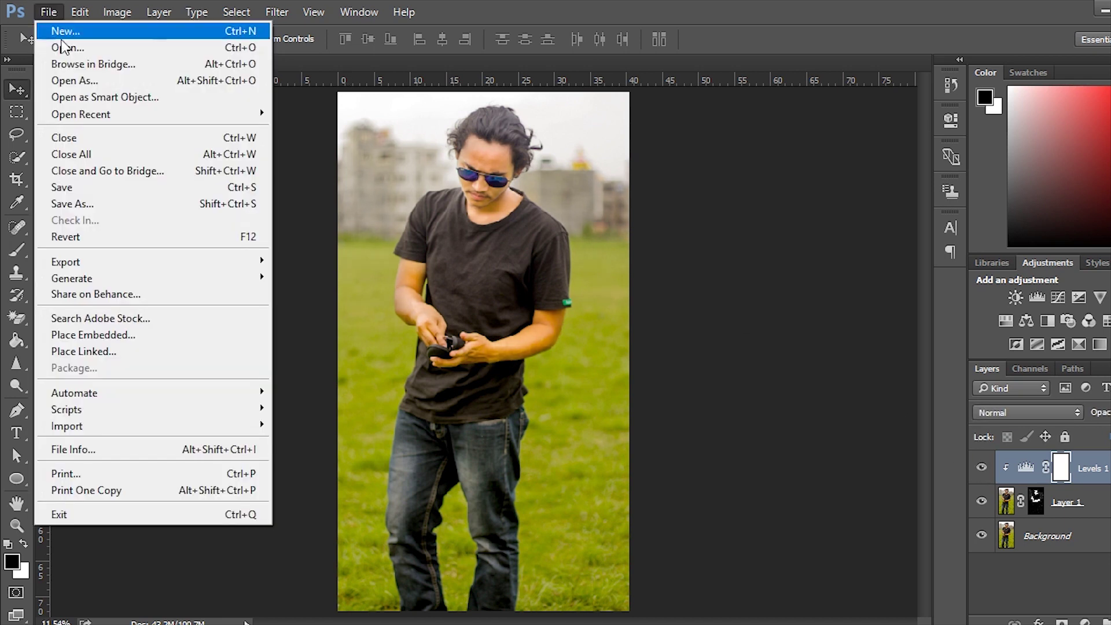
pyautogui.click(78, 204)
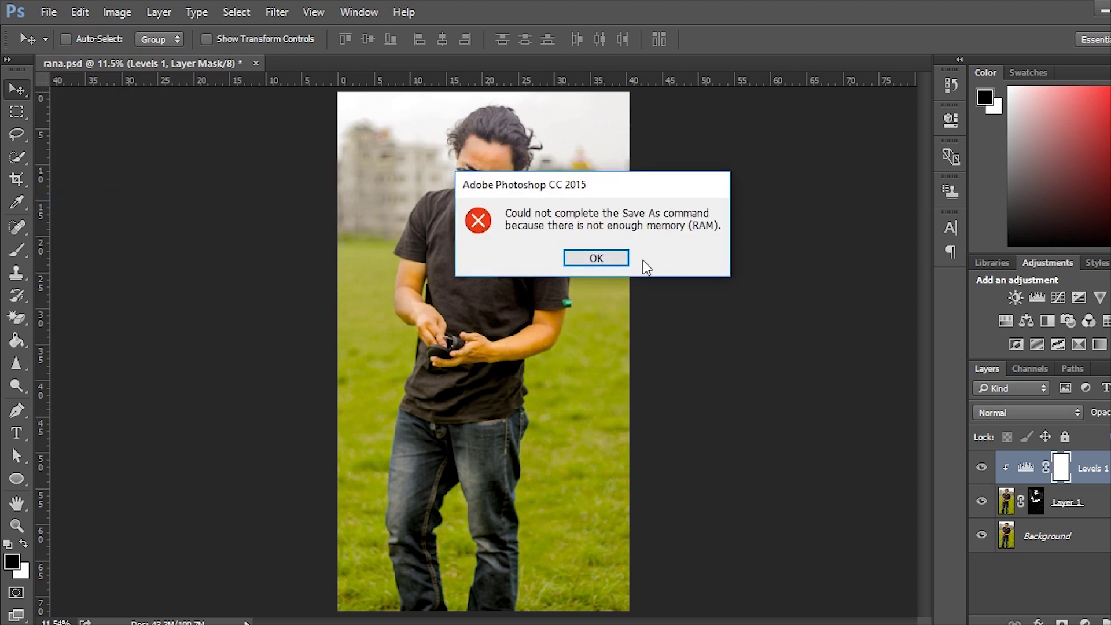
pyautogui.click(581, 262)
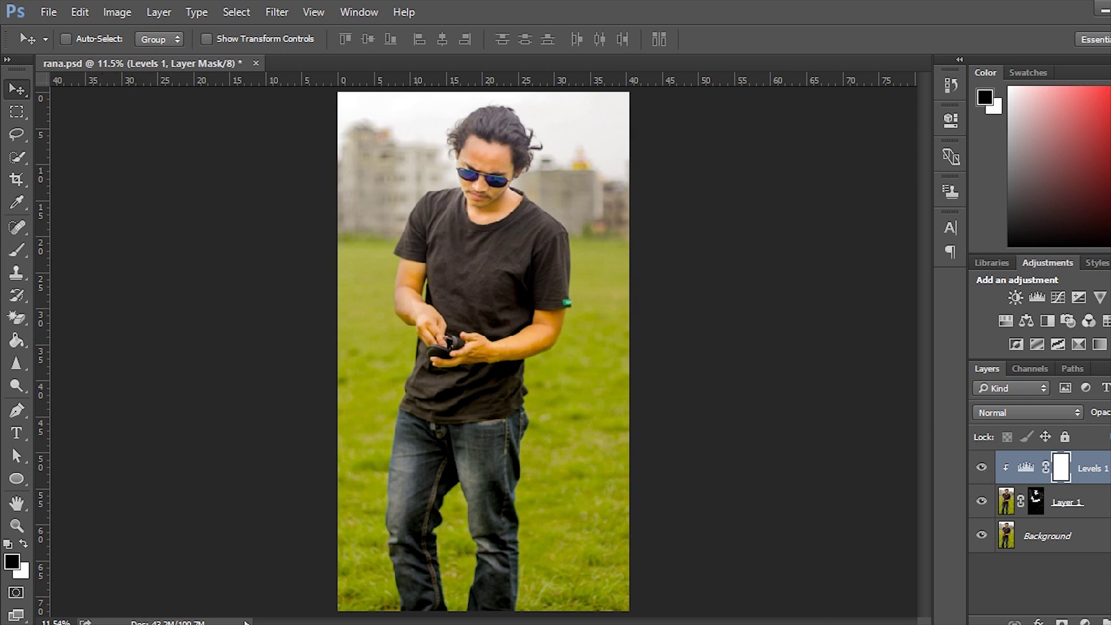
pyautogui.hotkey('ctrl', 'q')
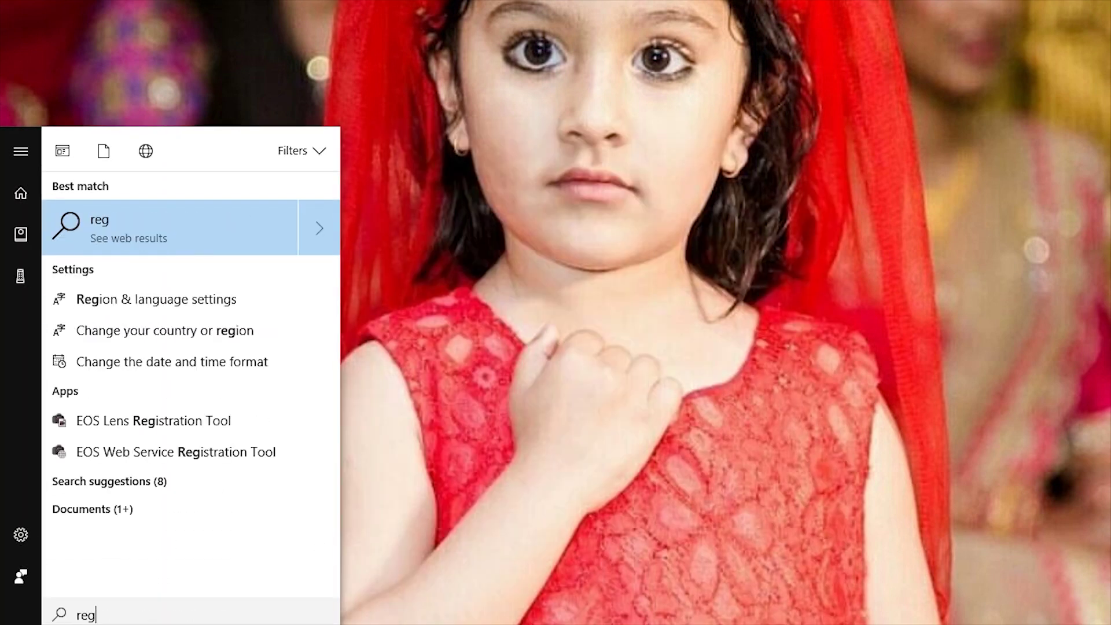
# Search Windows for regedit and launch the Registry Editor.
pyautogui.write('e')
pyautogui.write('d')
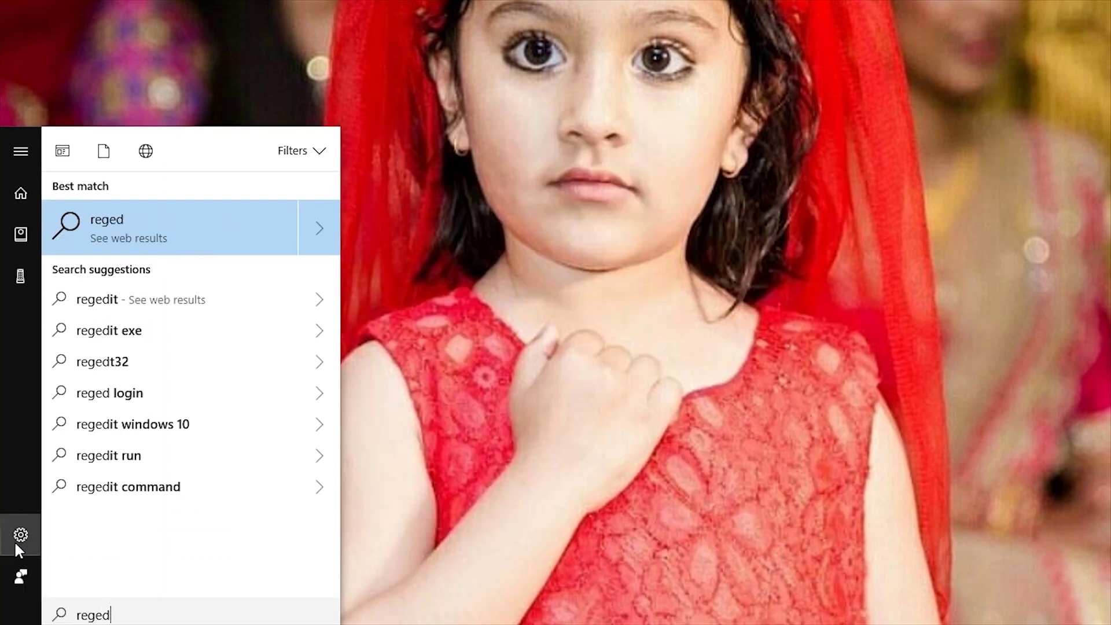
pyautogui.write('it')
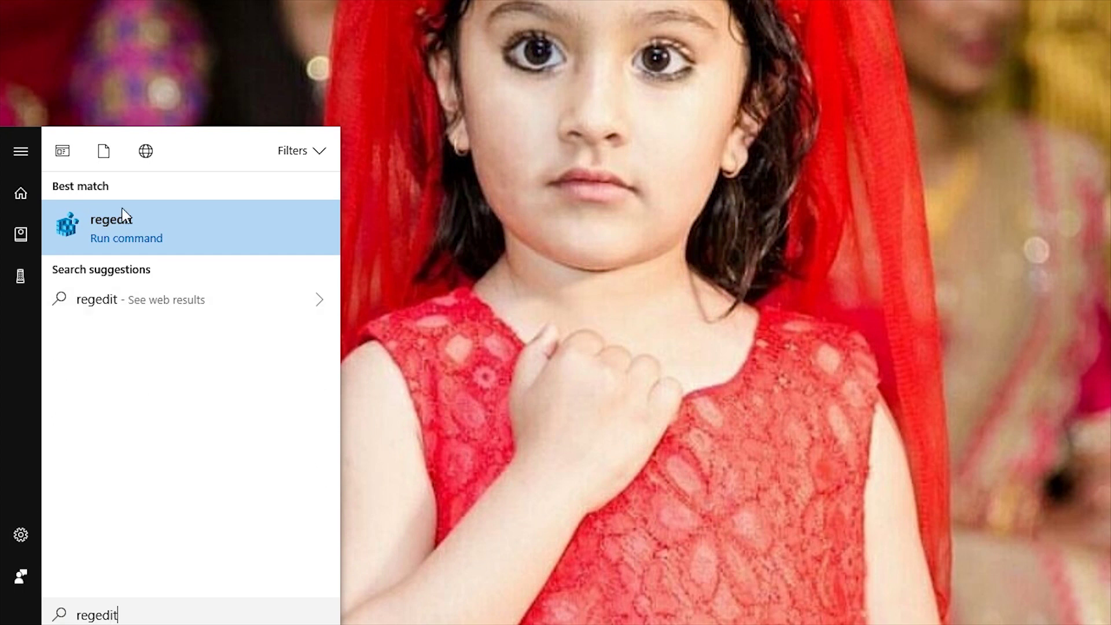
pyautogui.click(117, 222)
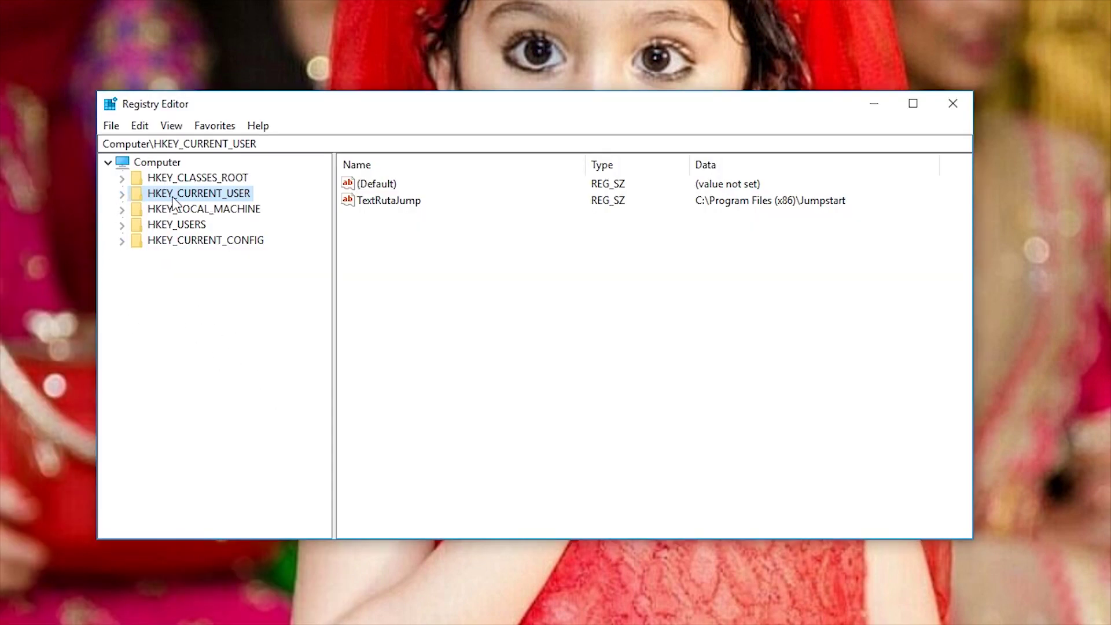
# Expand HKEY_CURRENT_USER > Software > Adobe in the registry tree.
pyautogui.click(122, 194)
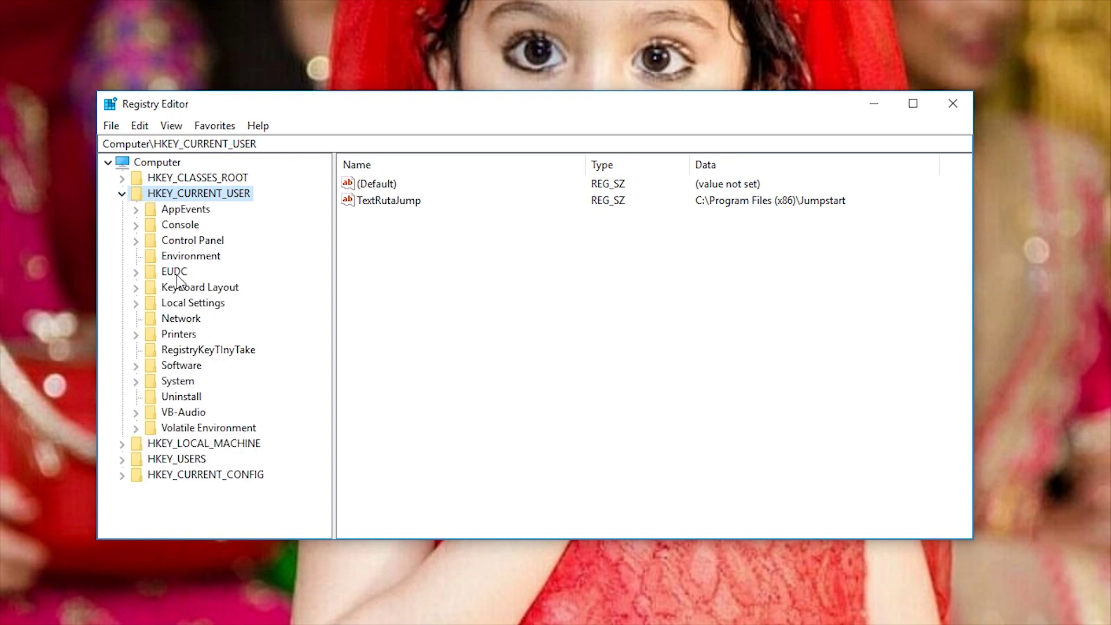
pyautogui.click(168, 369)
pyautogui.click(137, 368)
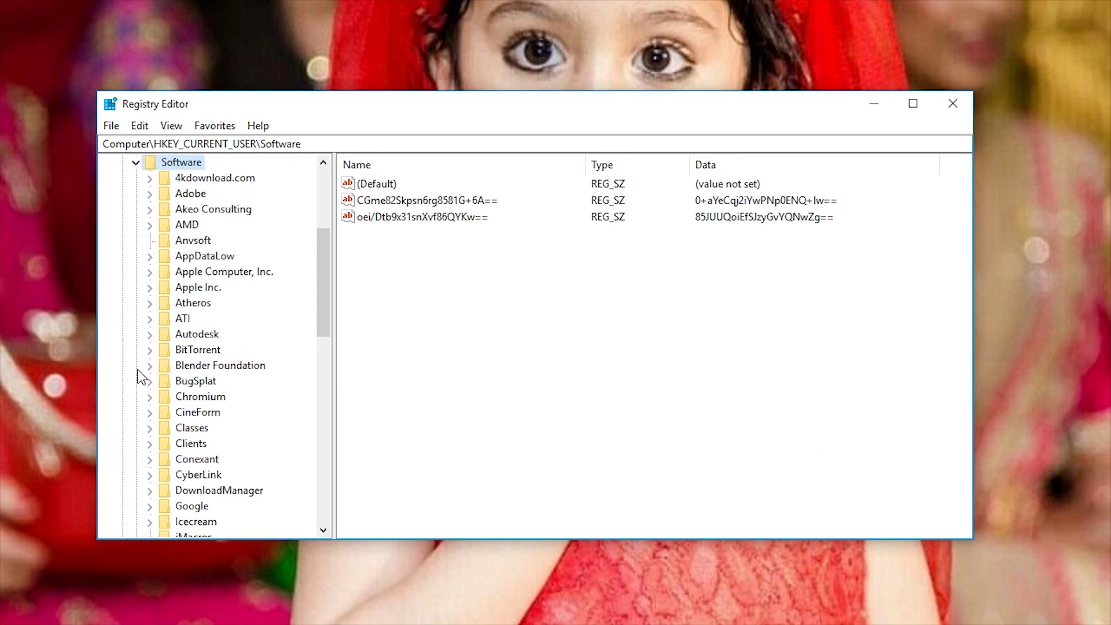
pyautogui.scroll(-2, 189, 402)
pyautogui.scroll(2, 181, 403)
pyautogui.click(184, 195)
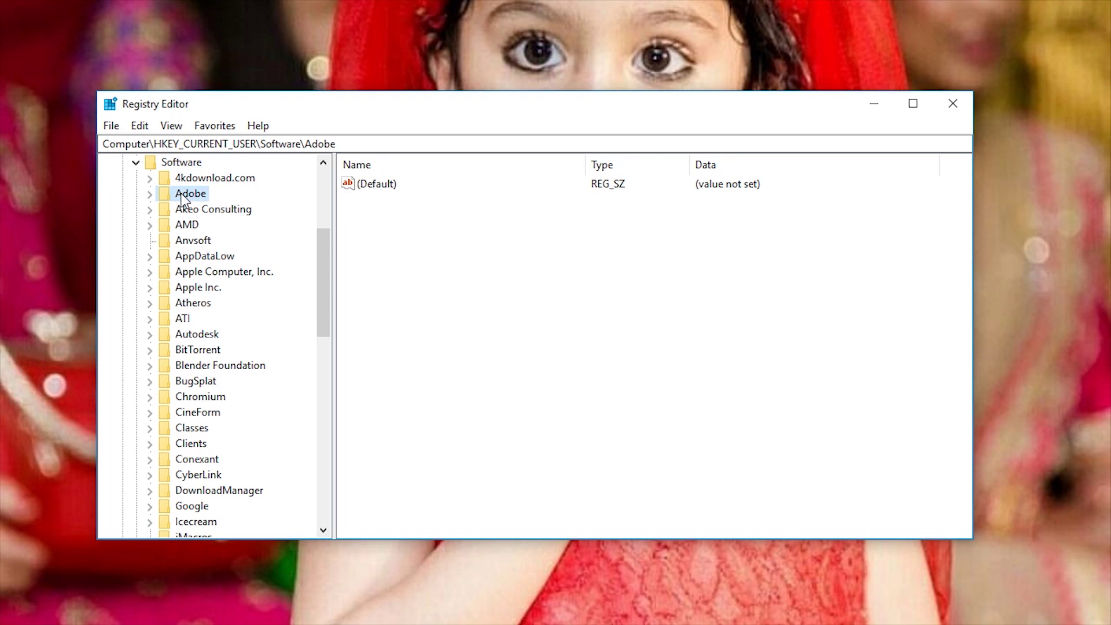
pyautogui.click(150, 195)
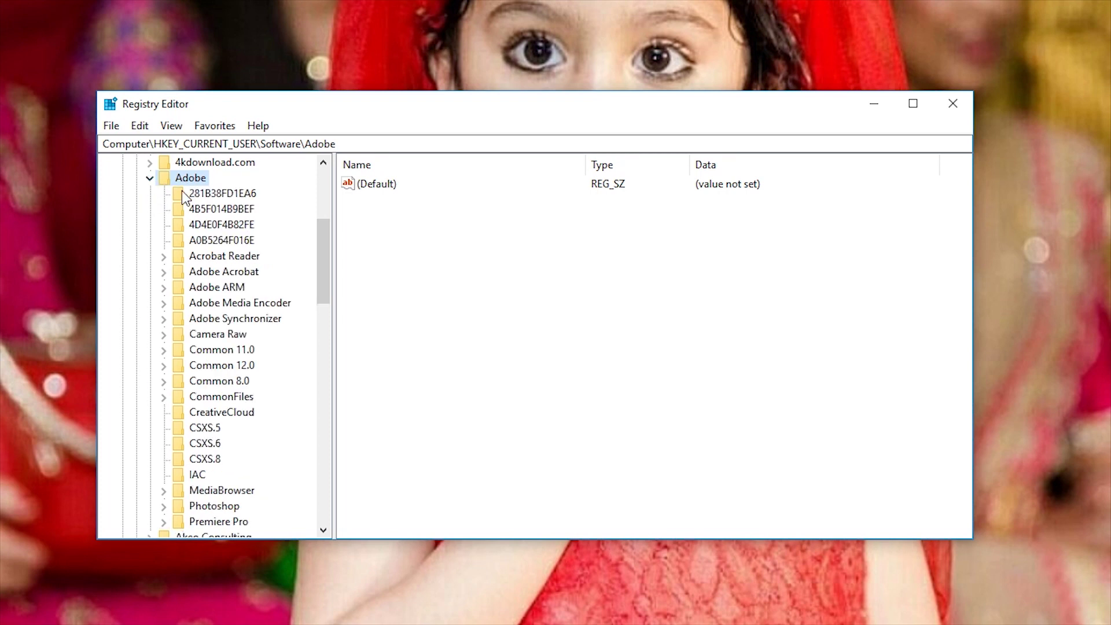
# Expand Photoshop and select its 90.0 key to show values like MemoryUsage64.
pyautogui.scroll(-1, 214, 478)
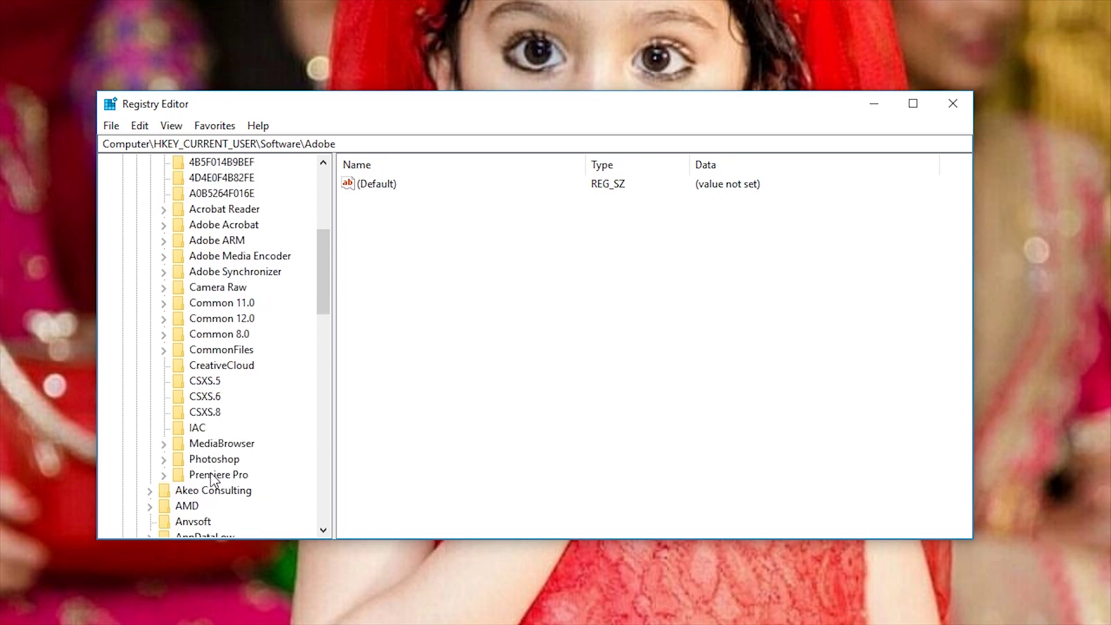
pyautogui.click(213, 462)
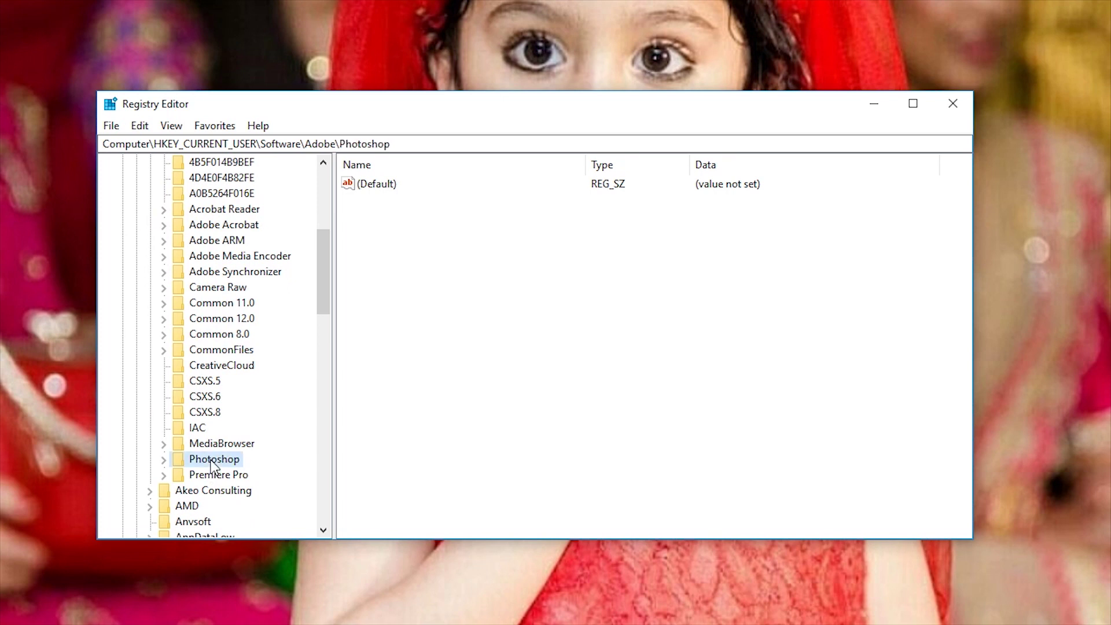
pyautogui.click(163, 460)
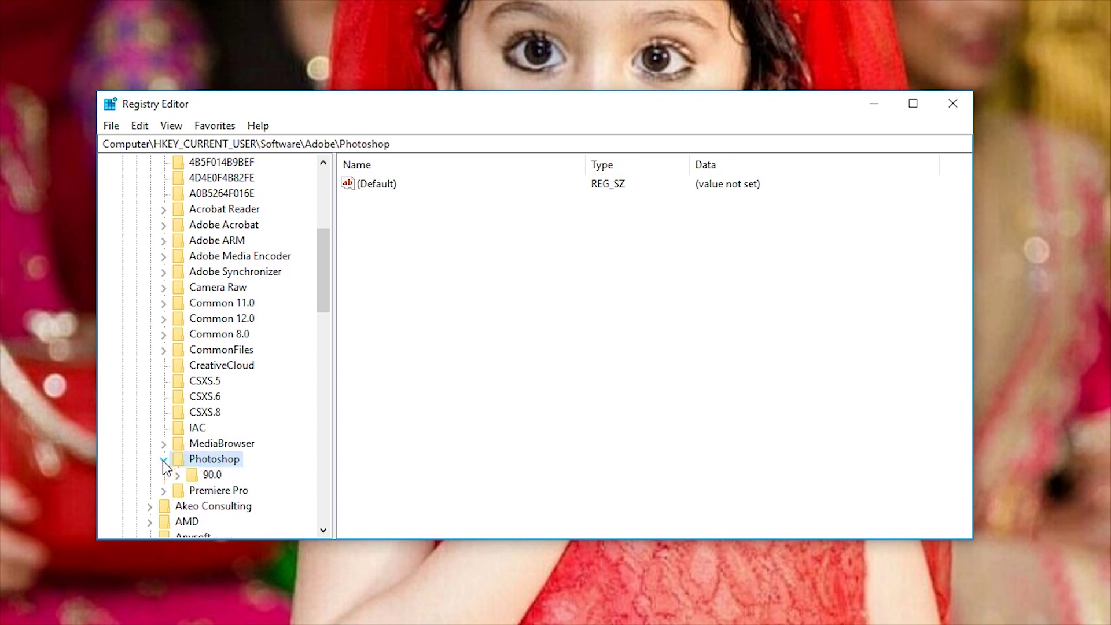
pyautogui.click(211, 475)
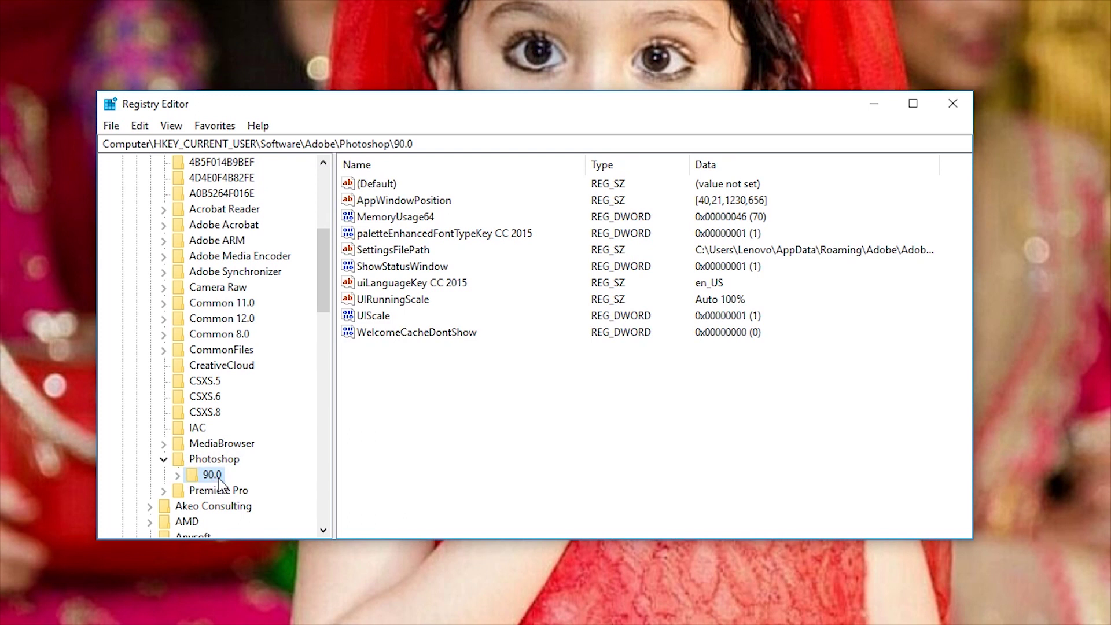
pyautogui.click(178, 476)
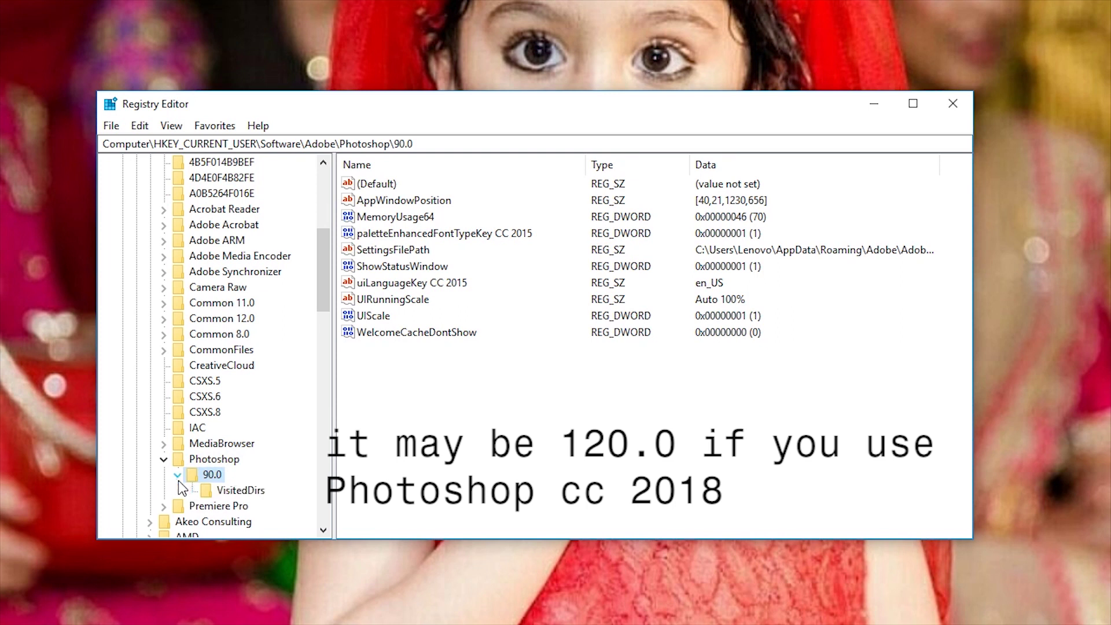
# Add a DWORD (32-bit) value named OverridePhysicalMemoryMB under the 90.0 key.
pyautogui.doubleClick(211, 476)
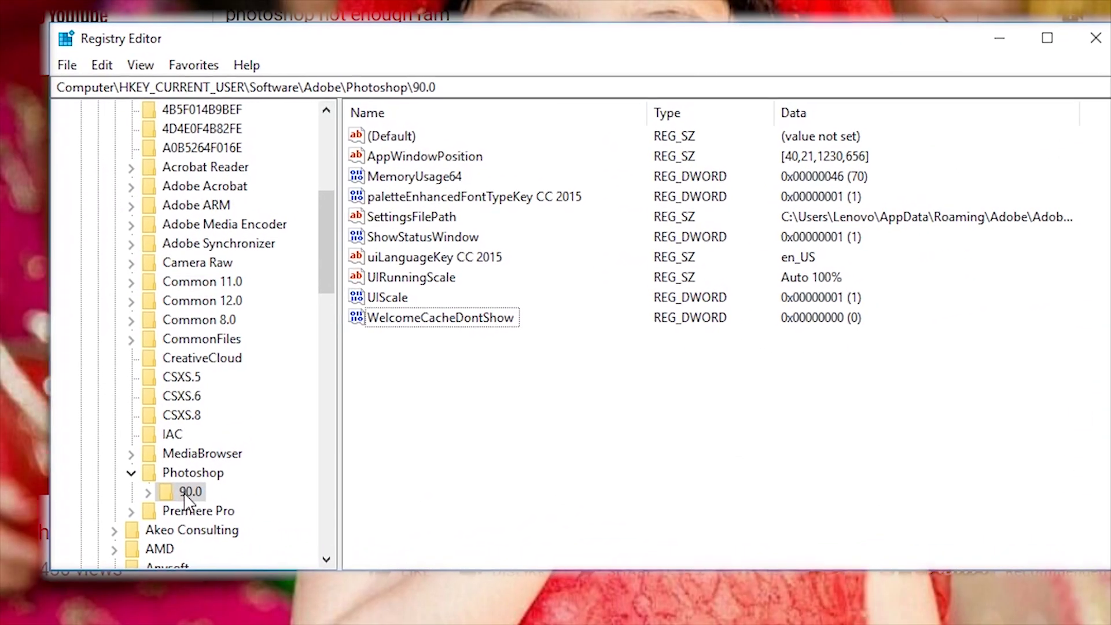
pyautogui.rightClick(451, 414)
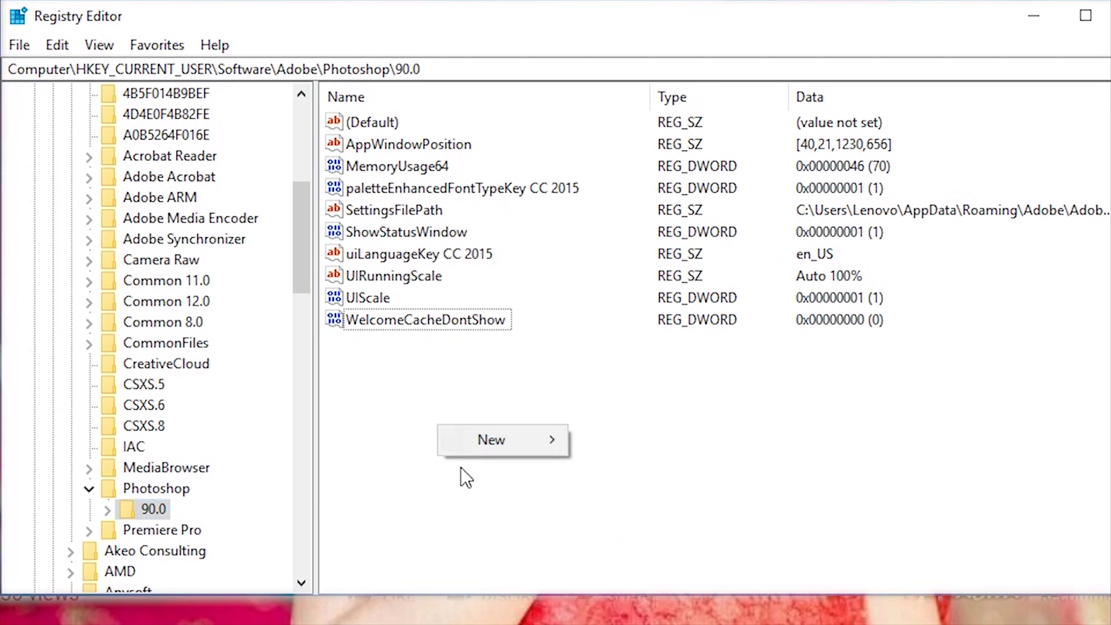
pyautogui.moveTo(493, 438)
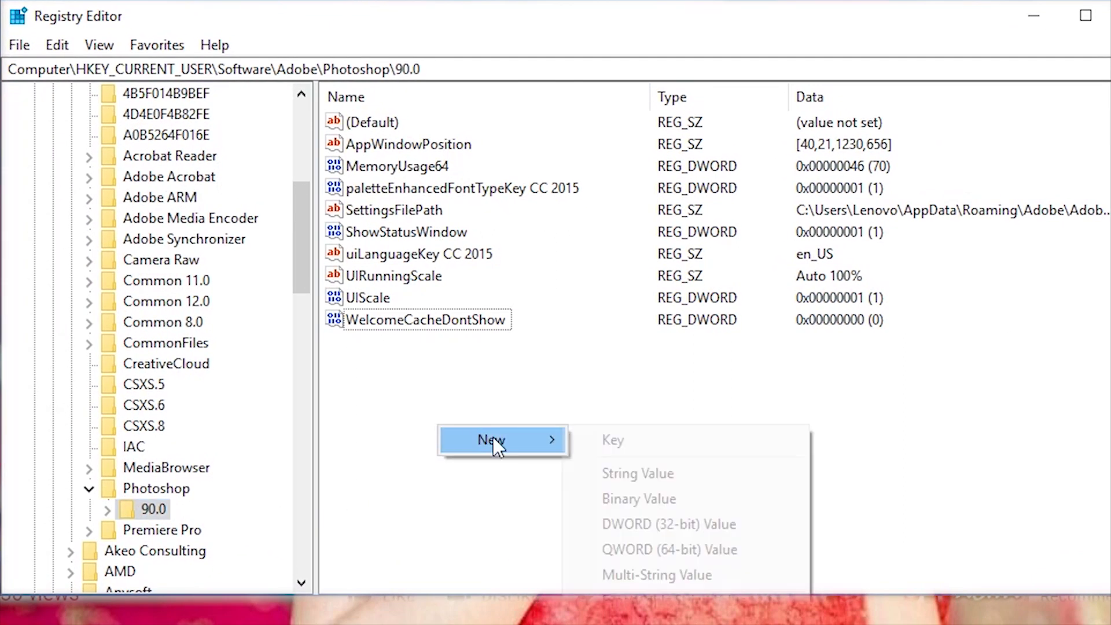
pyautogui.click(627, 526)
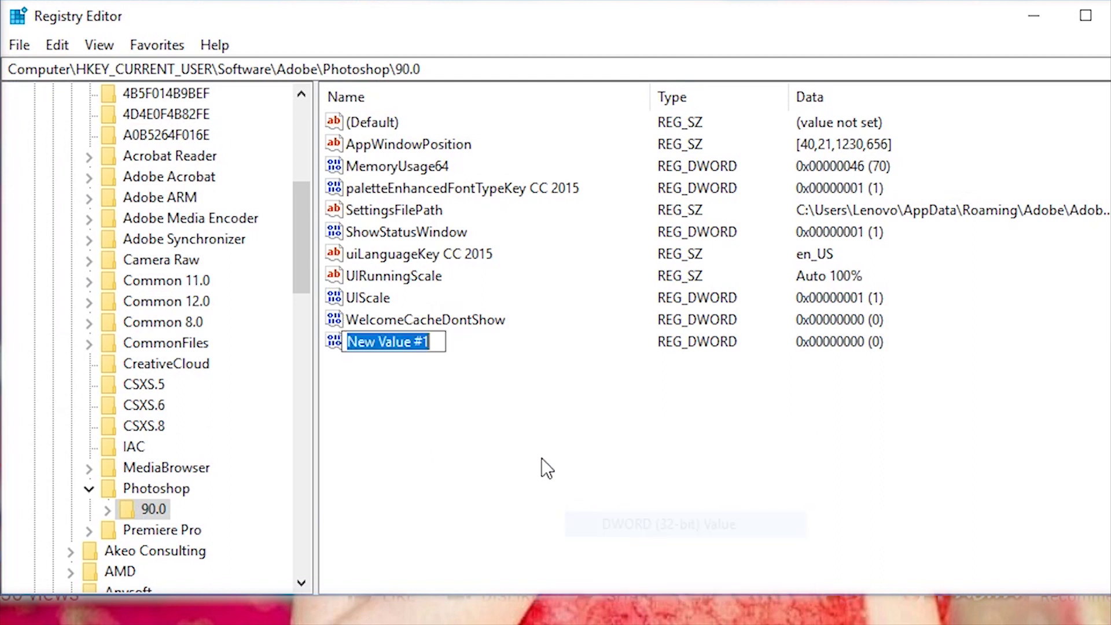
pyautogui.write('Ove')
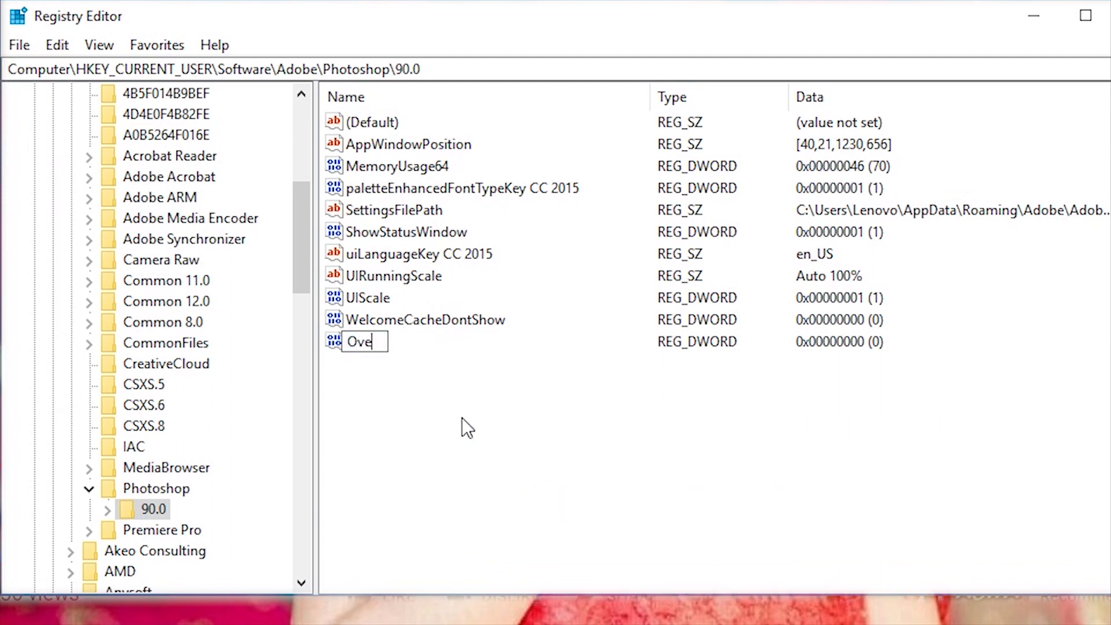
pyautogui.write('rridePhy')
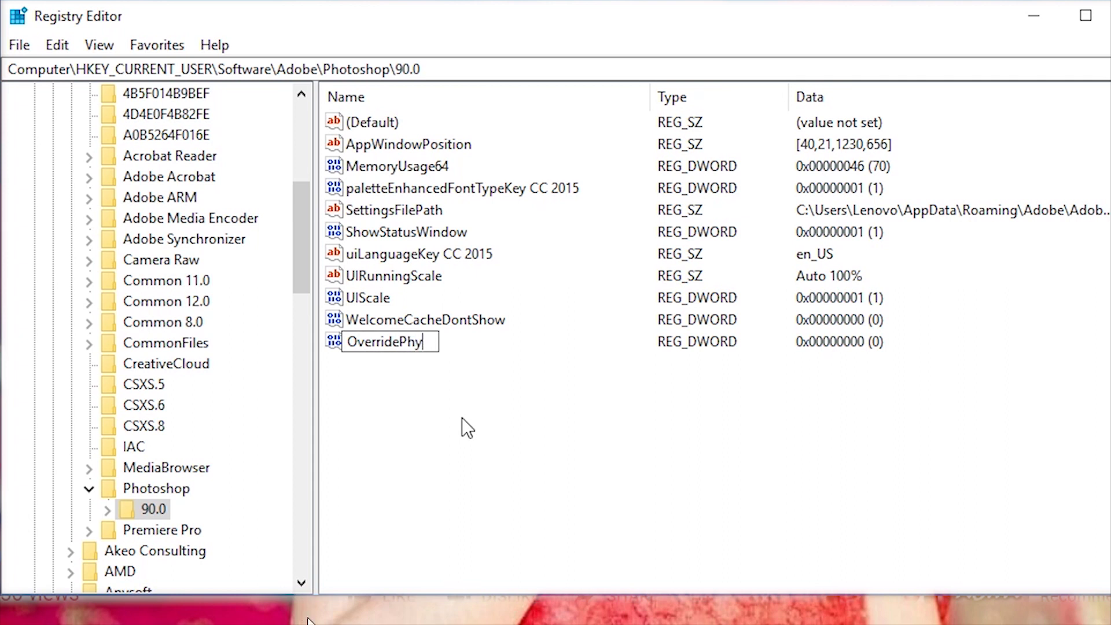
pyautogui.write('sicalM')
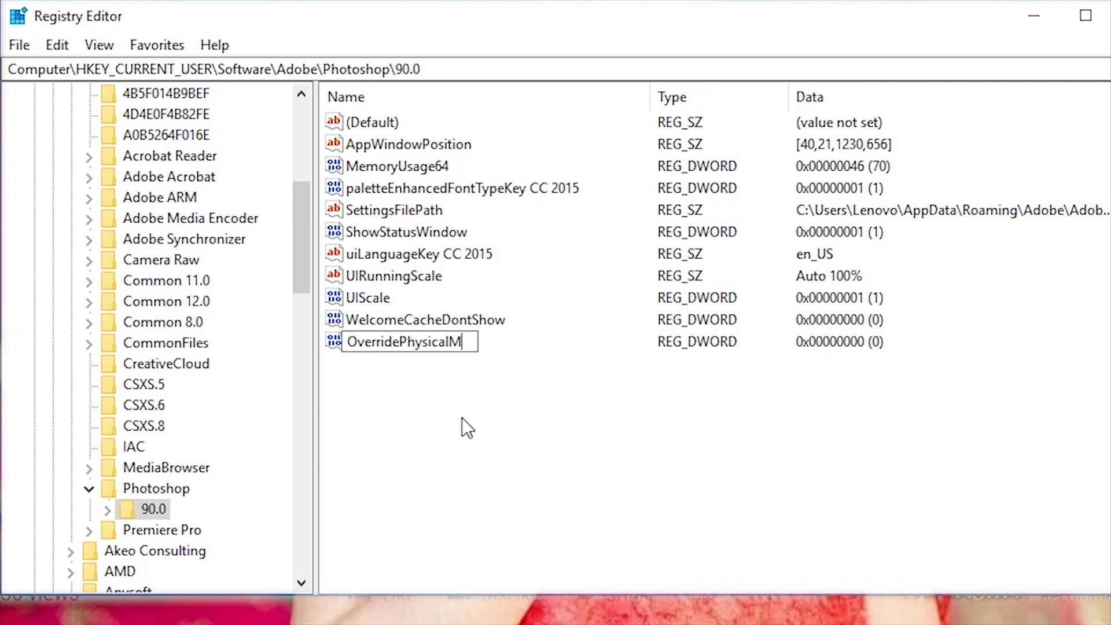
pyautogui.write('emoryMB')
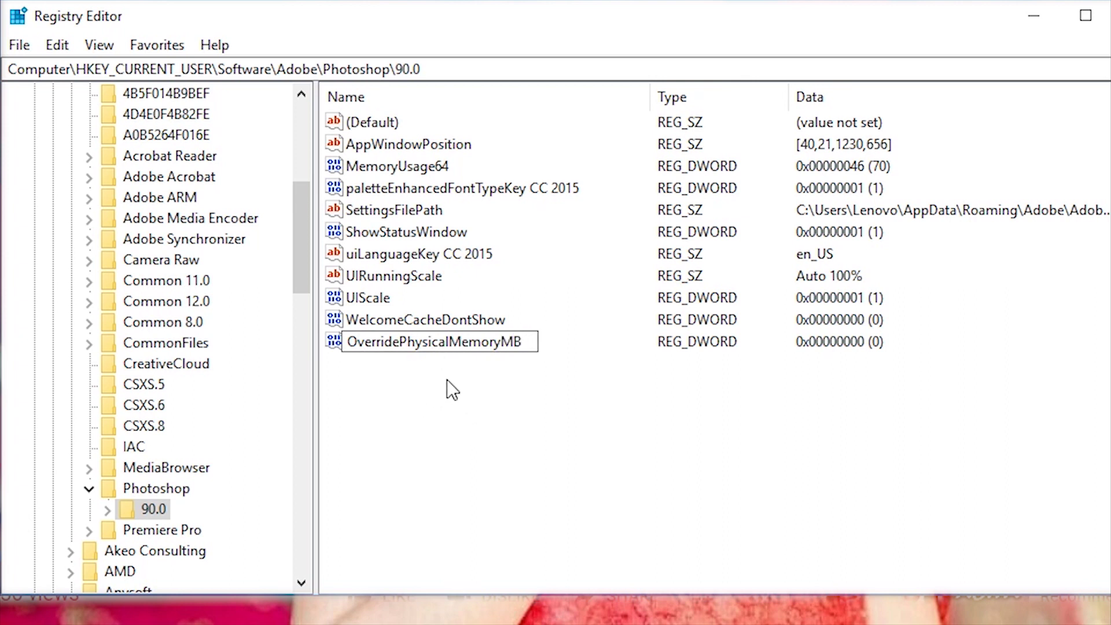
pyautogui.press('Return')
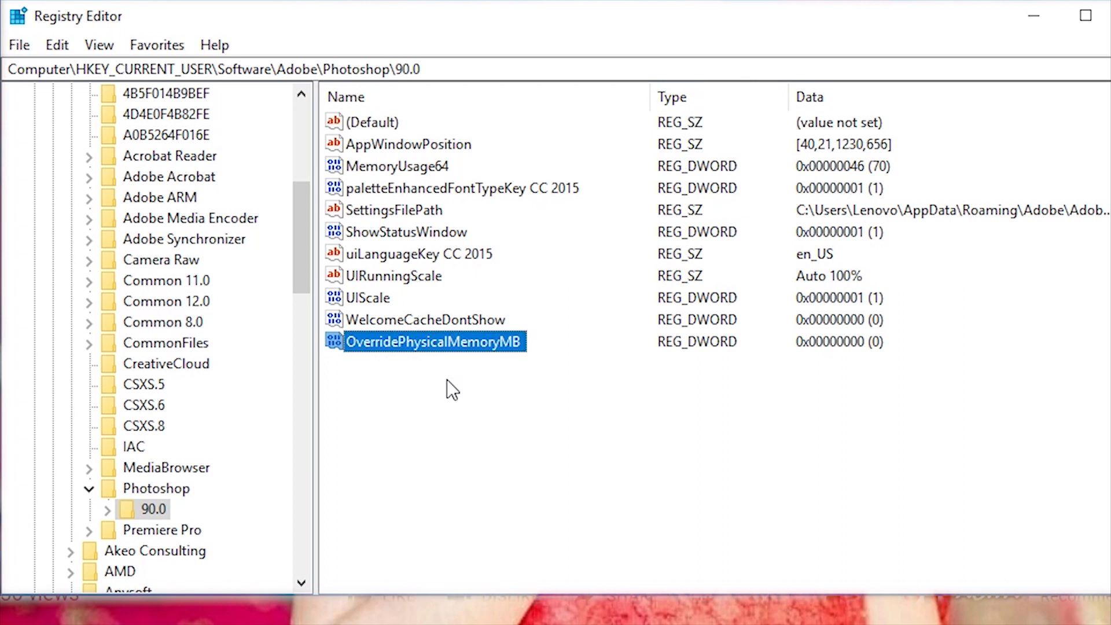
# Set OverridePhysicalMemoryMB's value data to 16000 in decimal.
pyautogui.rightClick(405, 346)
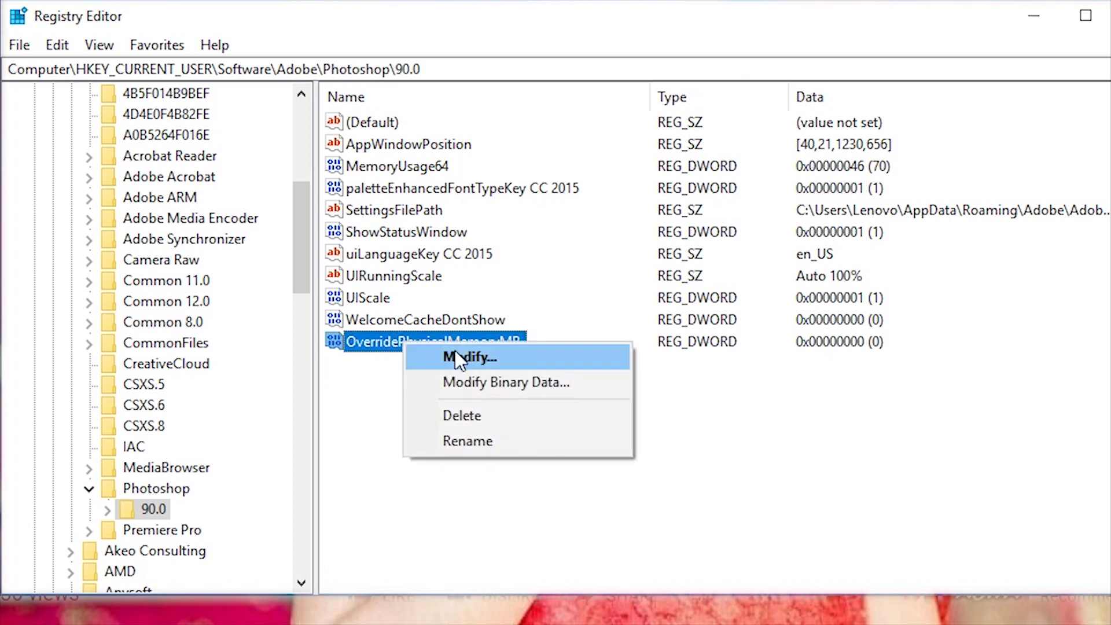
pyautogui.click(363, 398)
pyautogui.rightClick(427, 345)
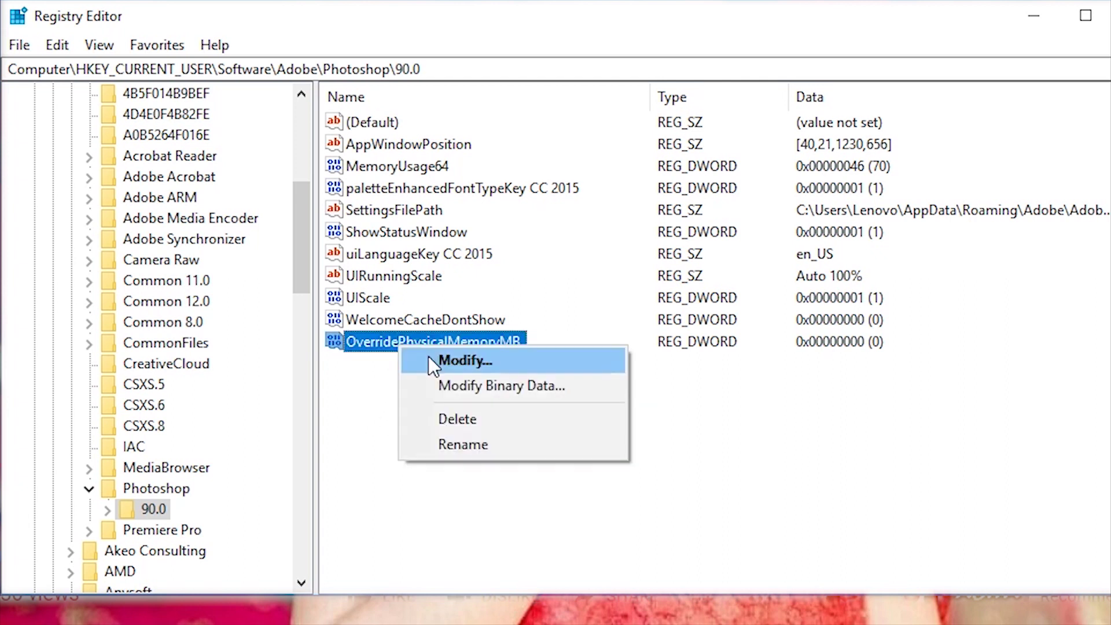
pyautogui.click(427, 357)
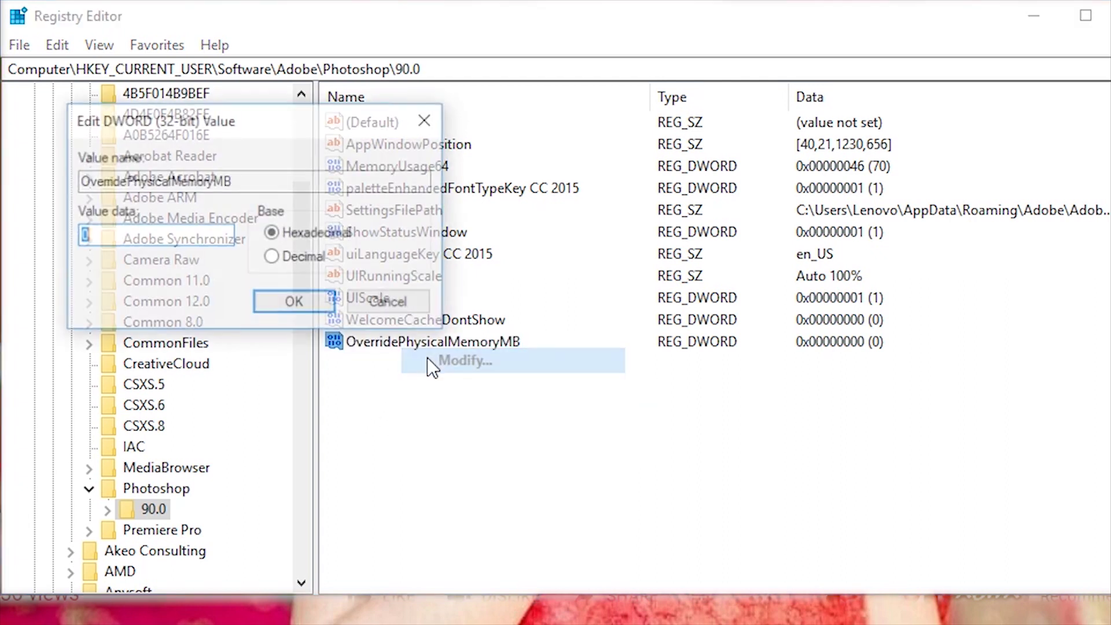
pyautogui.click(272, 257)
pyautogui.click(144, 238)
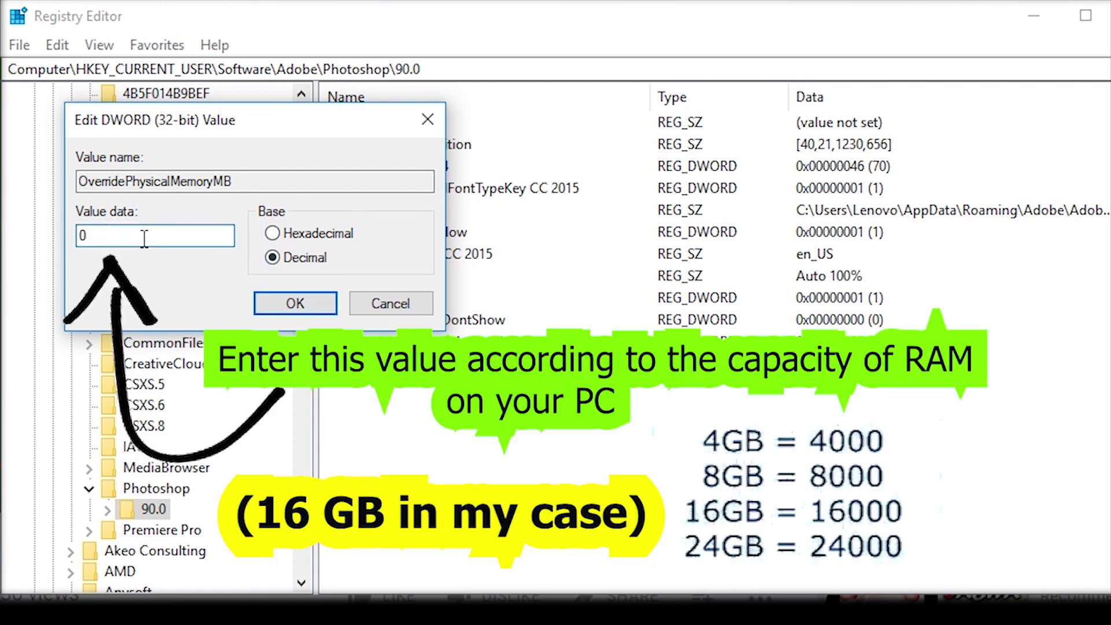
pyautogui.press('BackSpace')
pyautogui.write('16000')
pyautogui.click(280, 303)
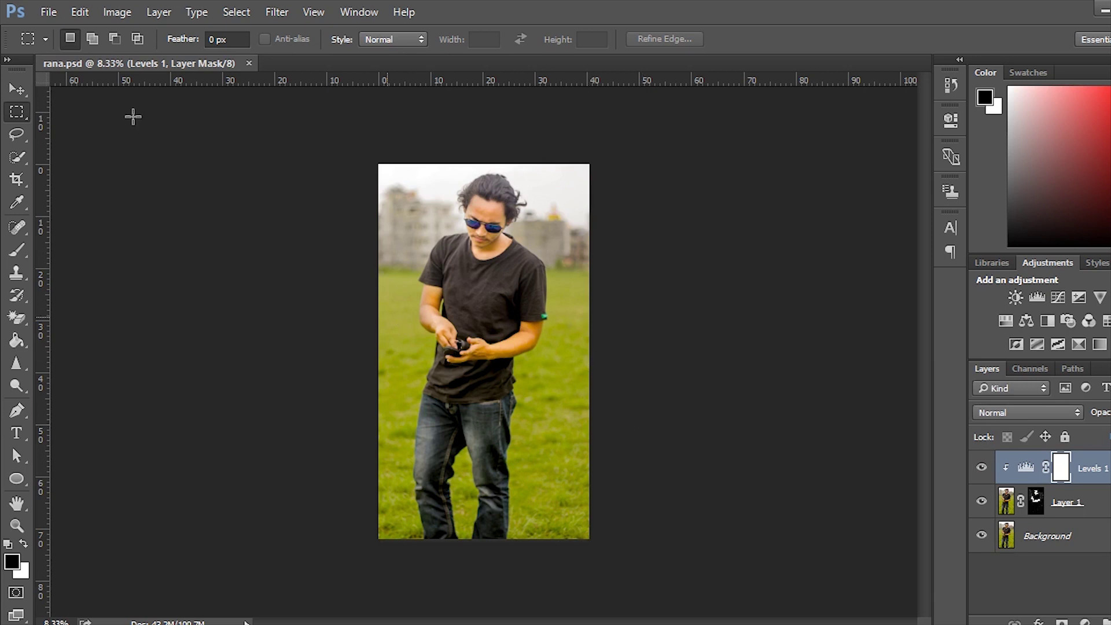
# Save the image to the Desktop as new.jpg in JPEG format at quality 12 (Maximum).
pyautogui.click(48, 11)
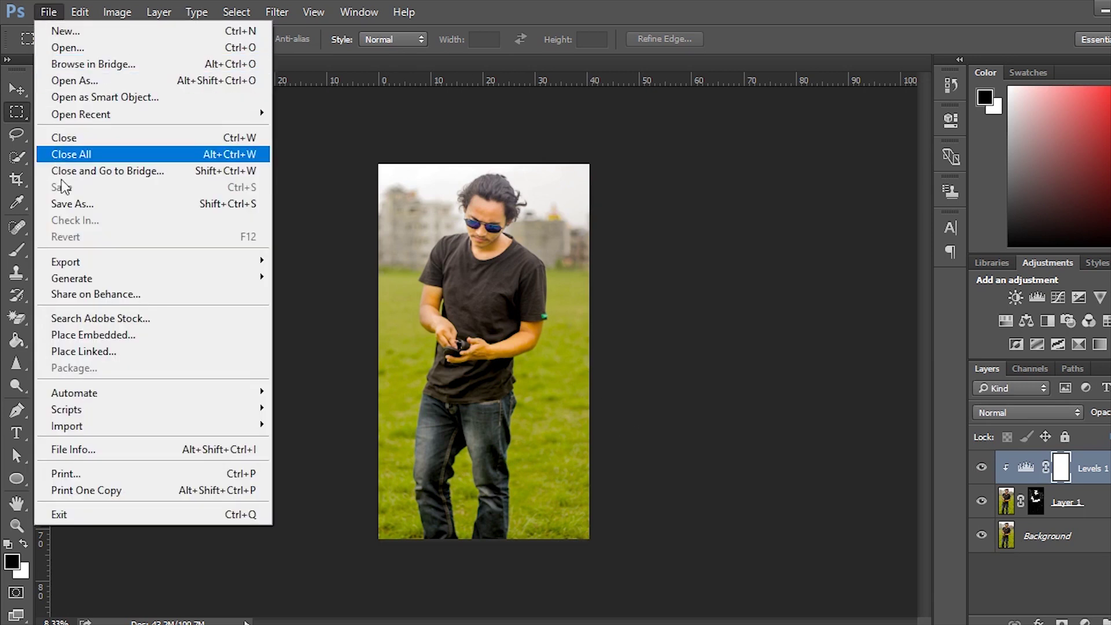
pyautogui.click(72, 206)
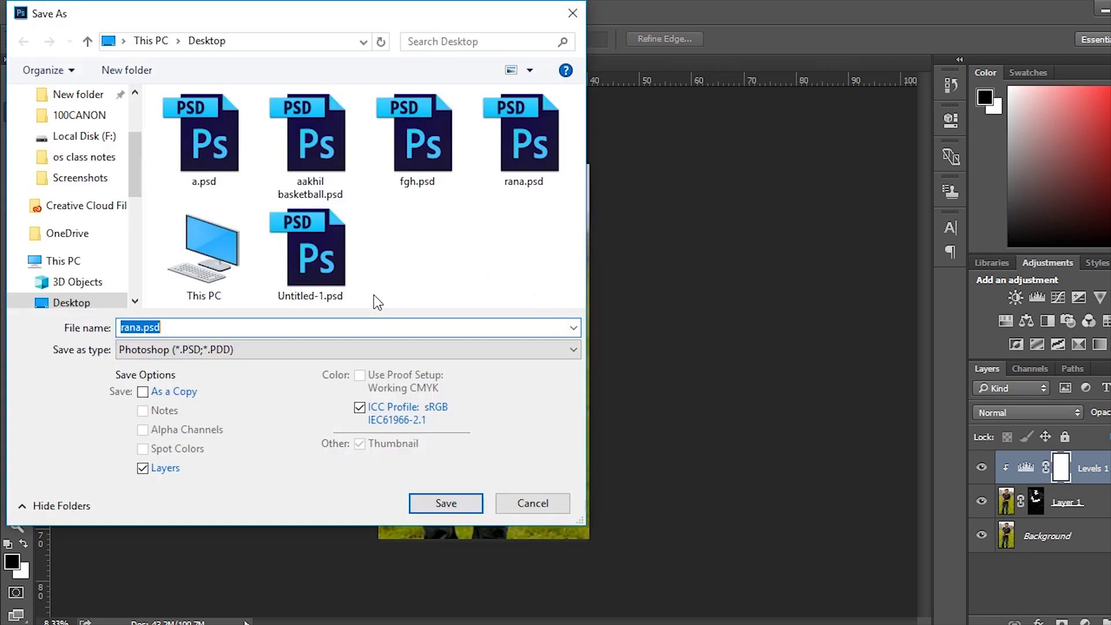
pyautogui.click(203, 353)
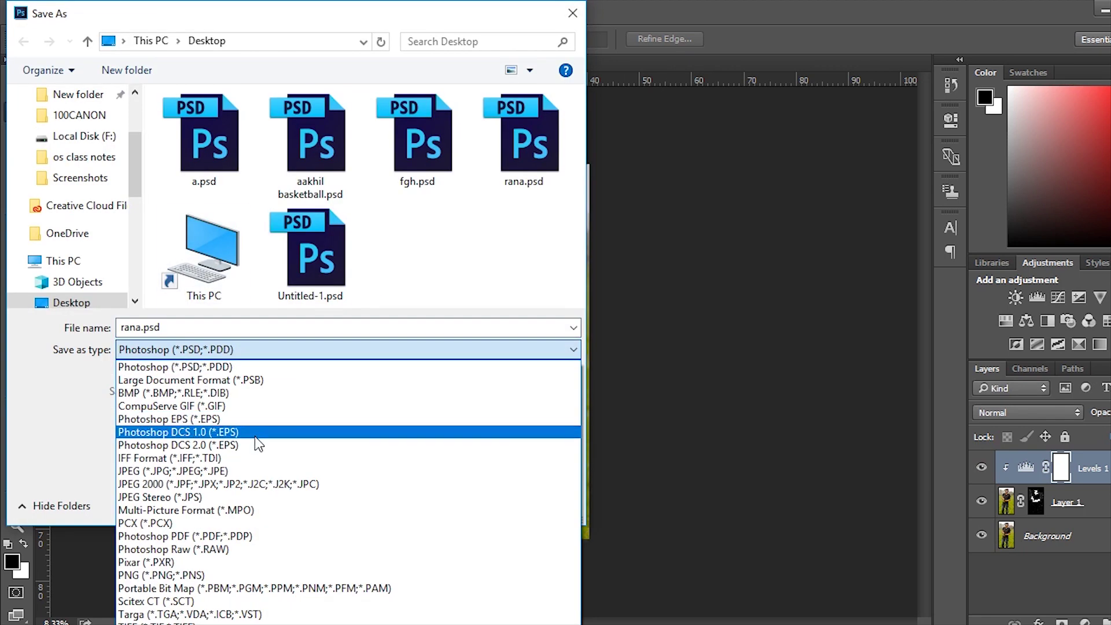
pyautogui.click(174, 466)
pyautogui.click(133, 328)
pyautogui.doubleClick(130, 328)
pyautogui.write('new.jpg')
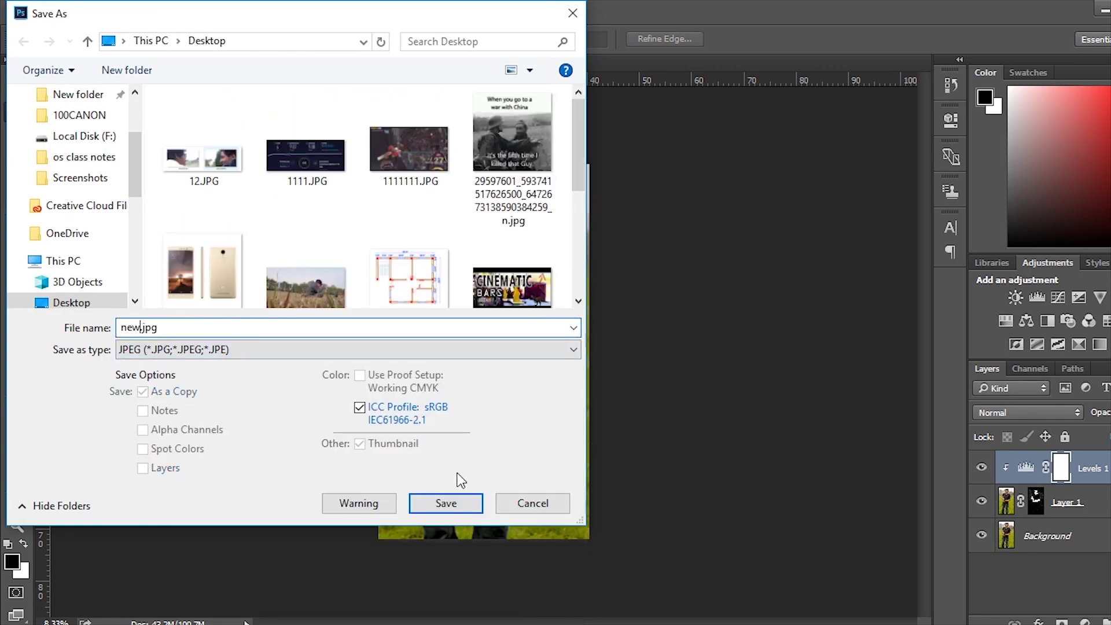
pyautogui.click(448, 501)
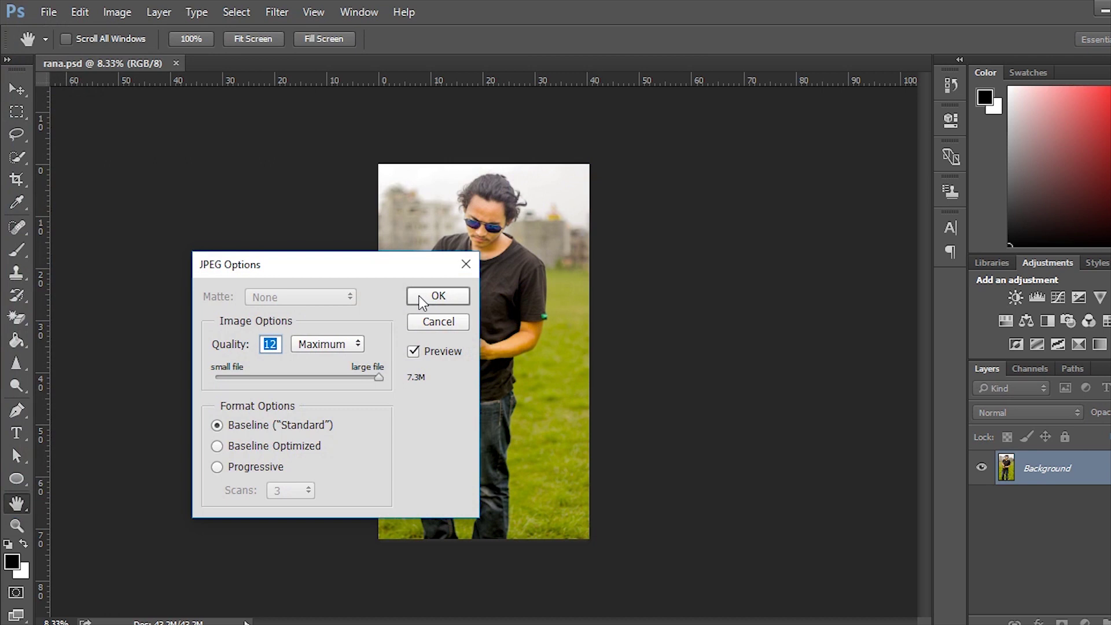
pyautogui.click(419, 297)
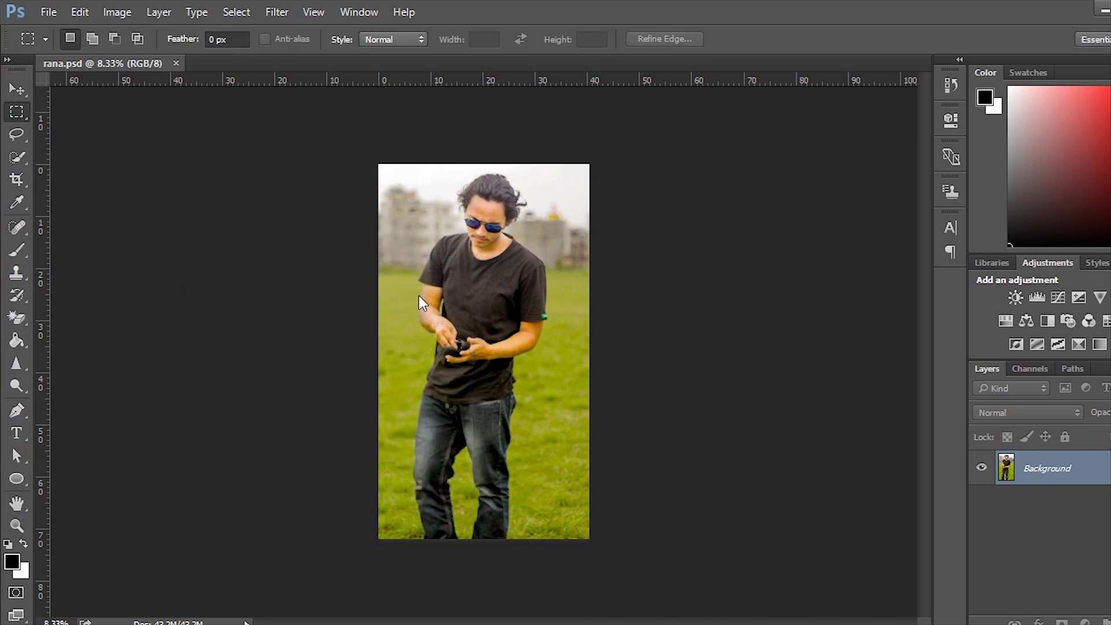
# Undo to restore the Levels 1, Layer 1 and Background layer stack.
pyautogui.hotkey('ctrl', 'z')
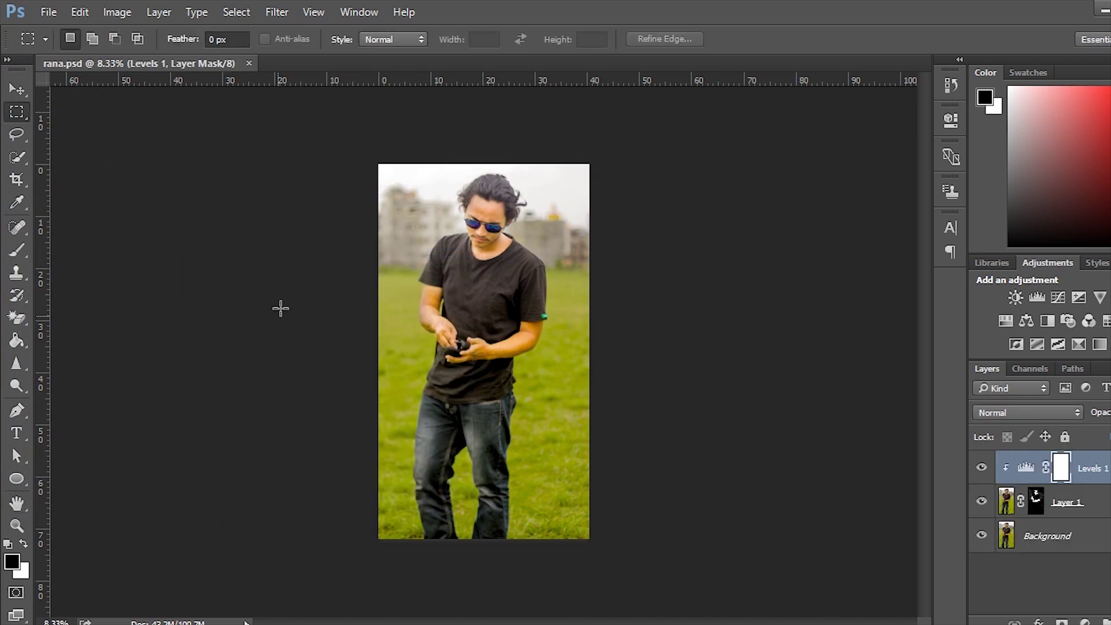